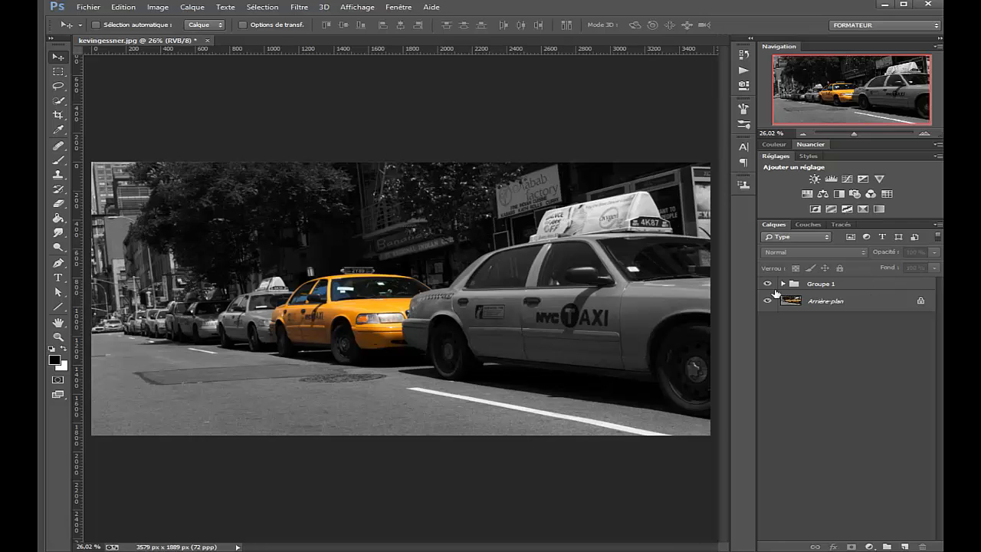
Step: Compare the photo with and without the Groupe 1 effect, and delete the Groupe 1 layer group
left_click(766, 284)
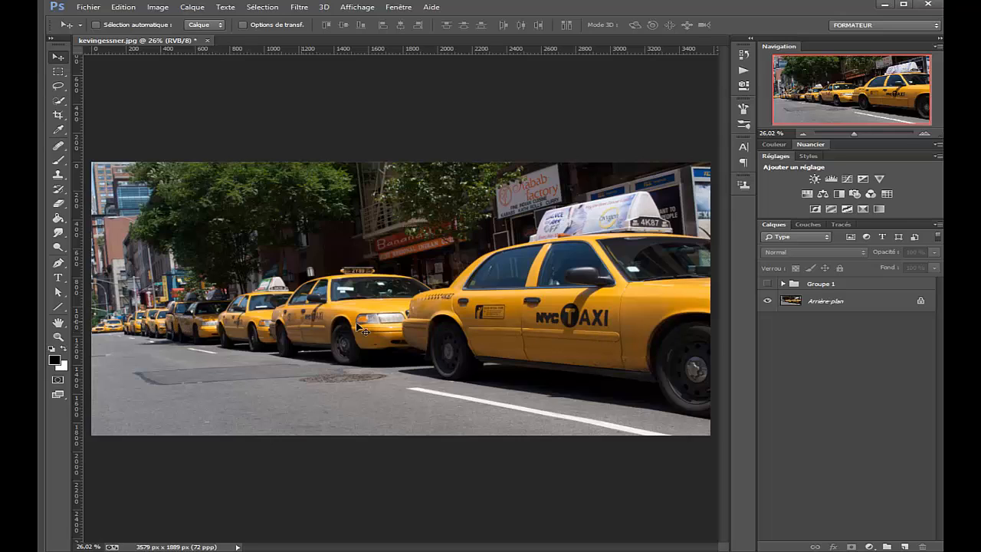
left_click(767, 284)
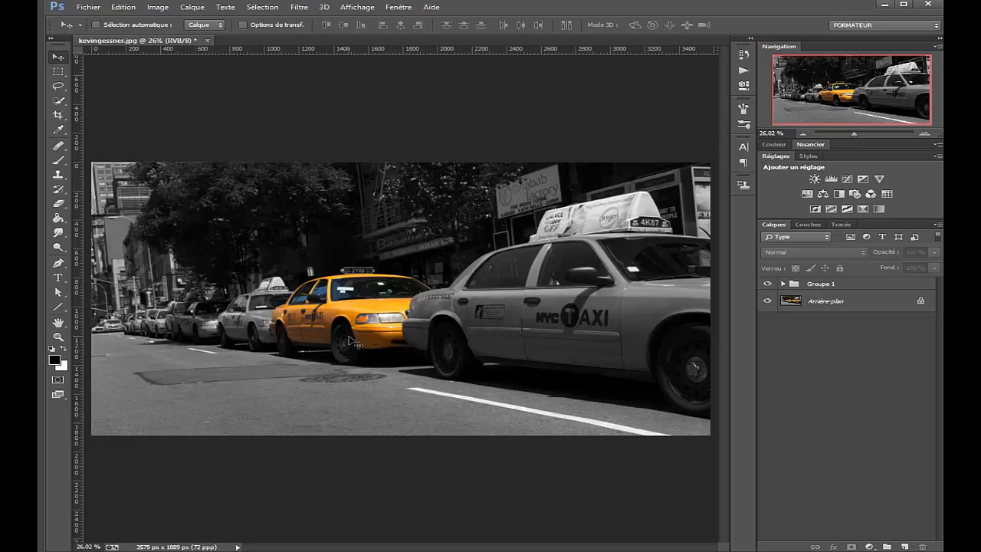
left_click(845, 289)
key("Delete")
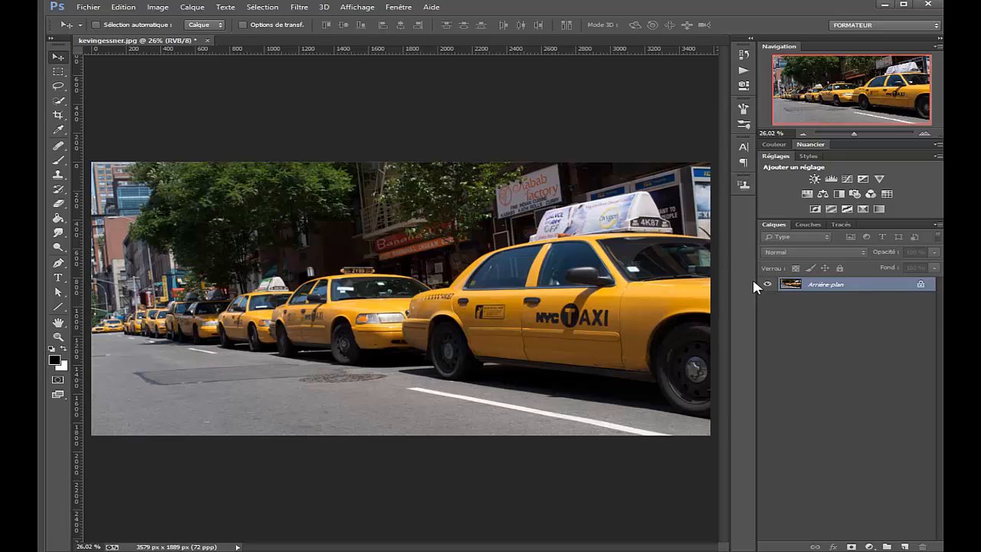
Step: Duplicate the Arrière-plan layer as "correction" and add a white layer mask to the copy
key("ctrl+j")
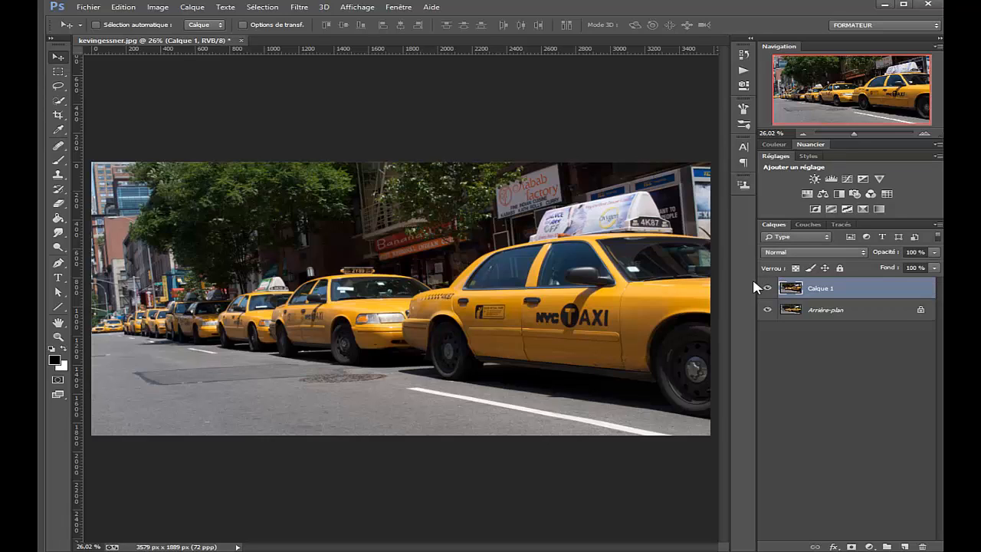
double_click(832, 288)
type("correction")
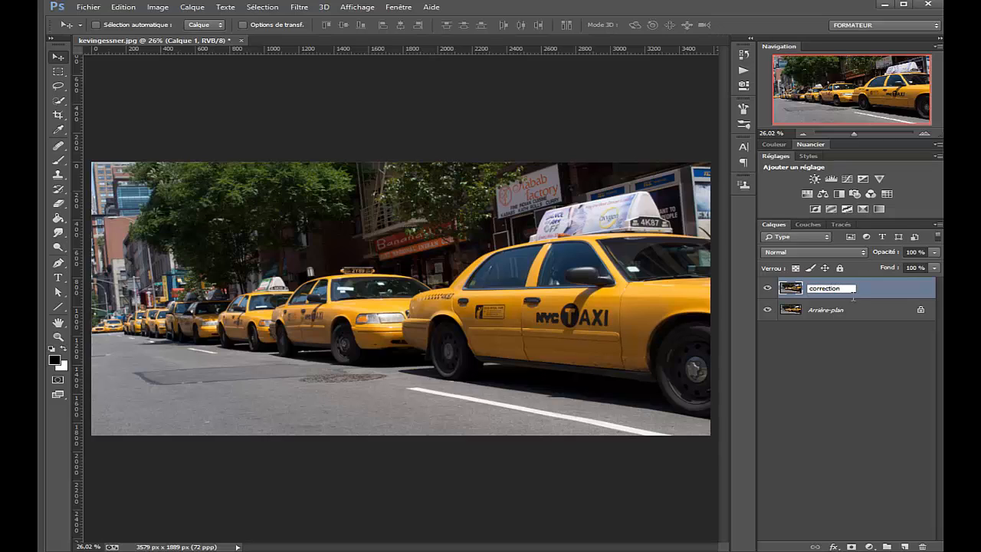
key("Return")
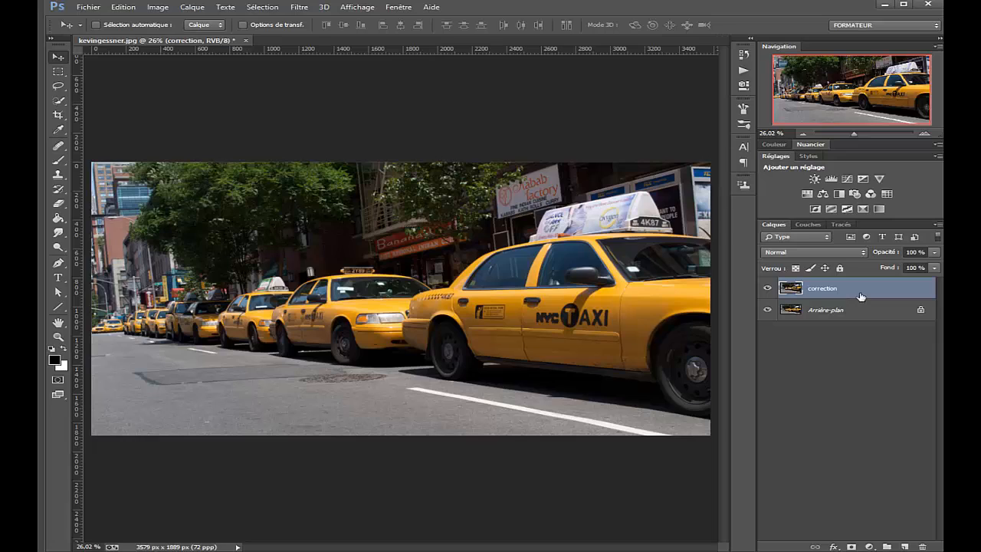
left_click(850, 546)
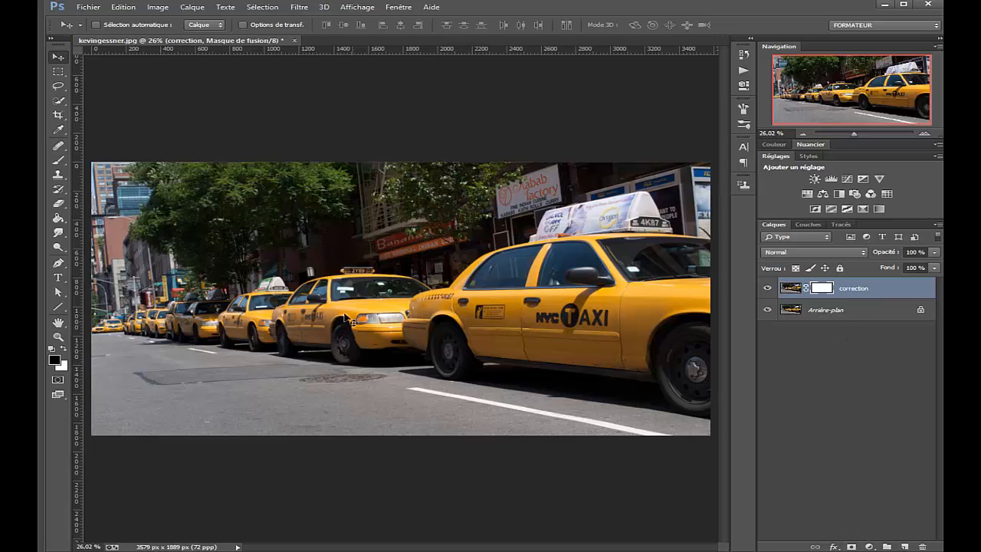
Step: Select the middle taxi with the Quick Selection tool, covering its bodywork, windows, roof sign and rear bumper
key("w")
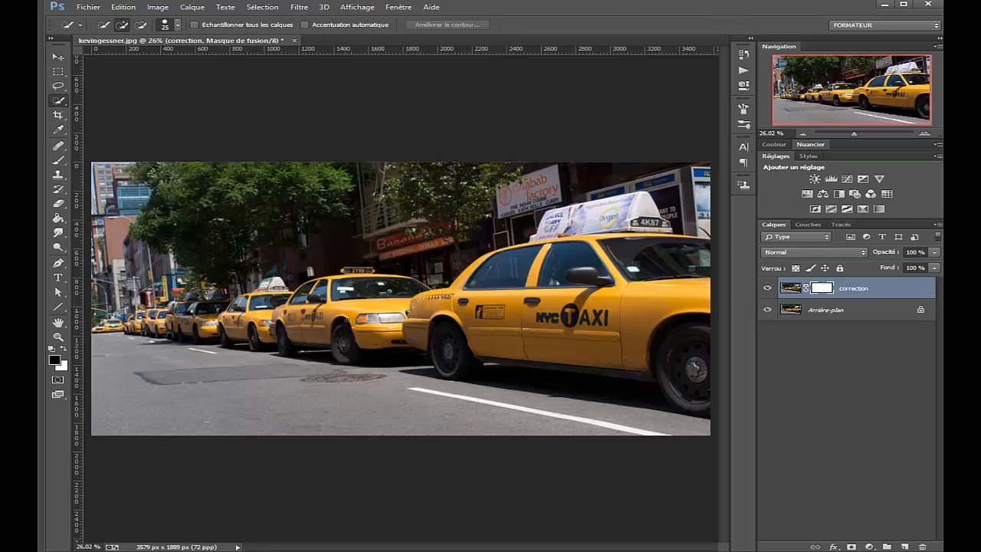
scroll(343, 322, "up", 5)
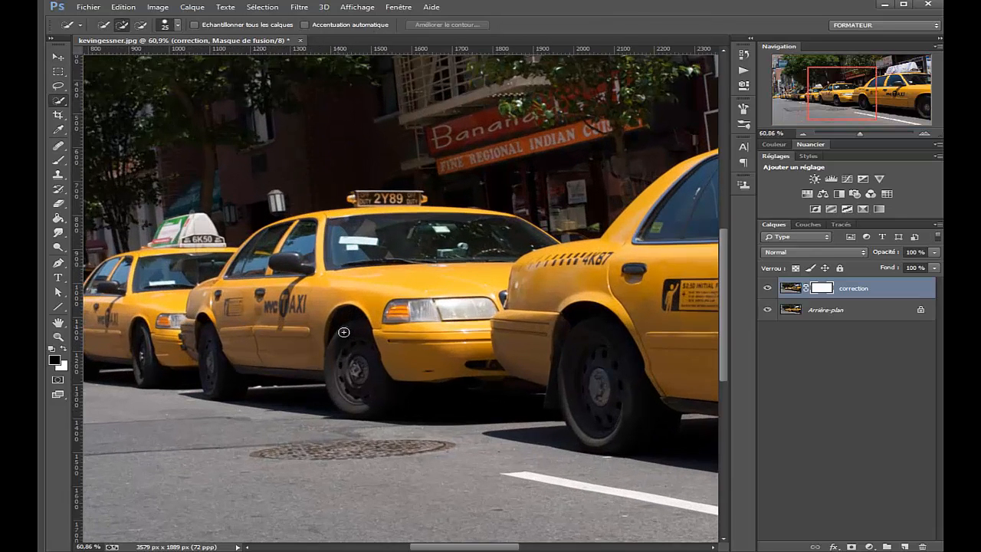
scroll(343, 332, "up", 1)
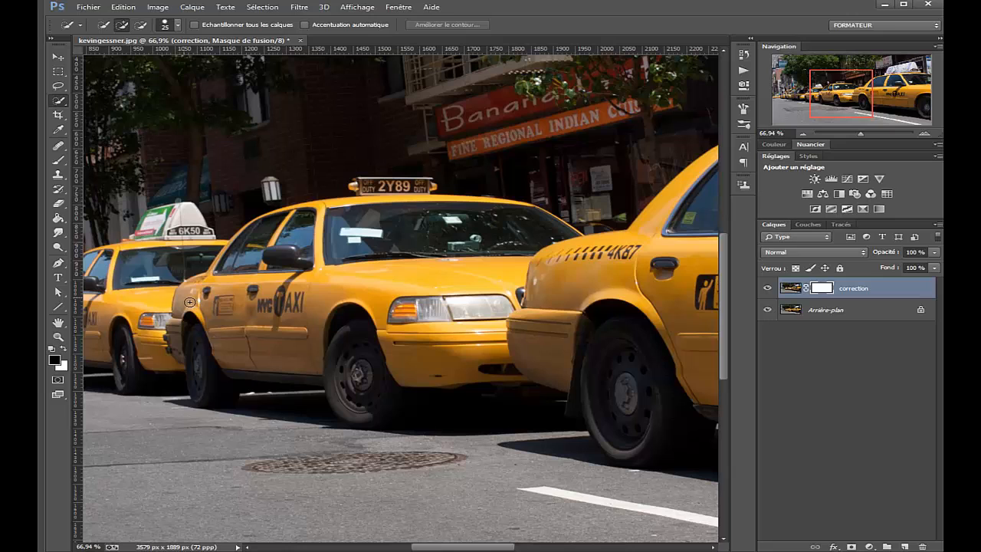
mouse_move(189, 302)
left_mouse_down()
mouse_move(235, 303)
mouse_move(264, 337)
mouse_move(295, 330)
mouse_move(352, 291)
mouse_move(445, 303)
mouse_move(449, 295)
mouse_move(457, 363)
mouse_move(507, 368)
left_mouse_up()
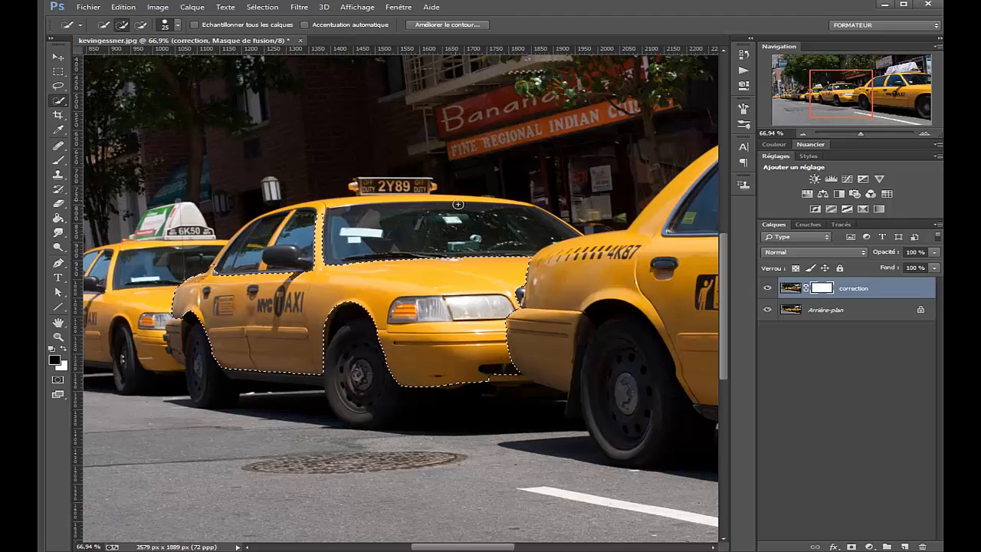
mouse_move(458, 205)
left_mouse_down()
mouse_move(378, 206)
mouse_move(248, 230)
mouse_move(241, 262)
left_mouse_up()
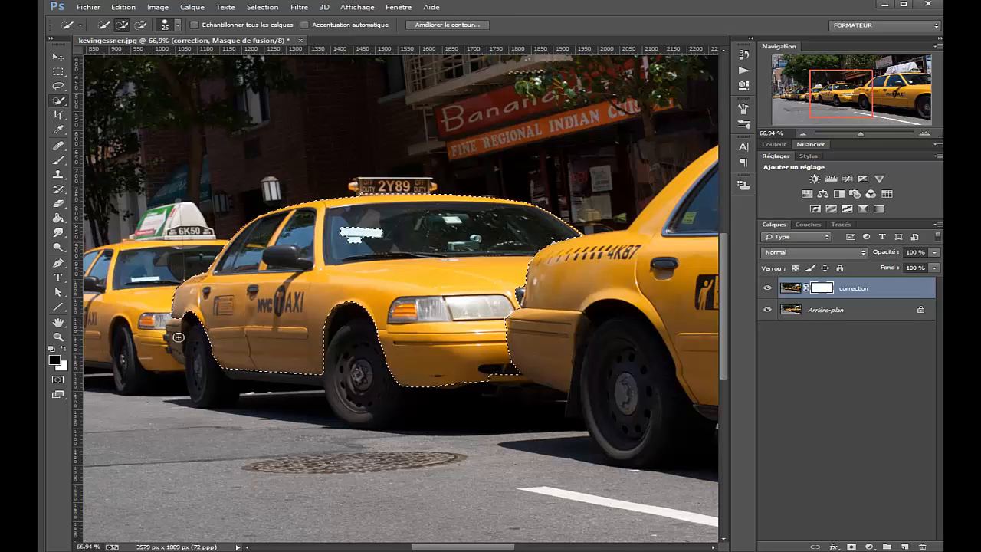
left_click_drag(179, 337, 180, 326)
left_click(185, 357)
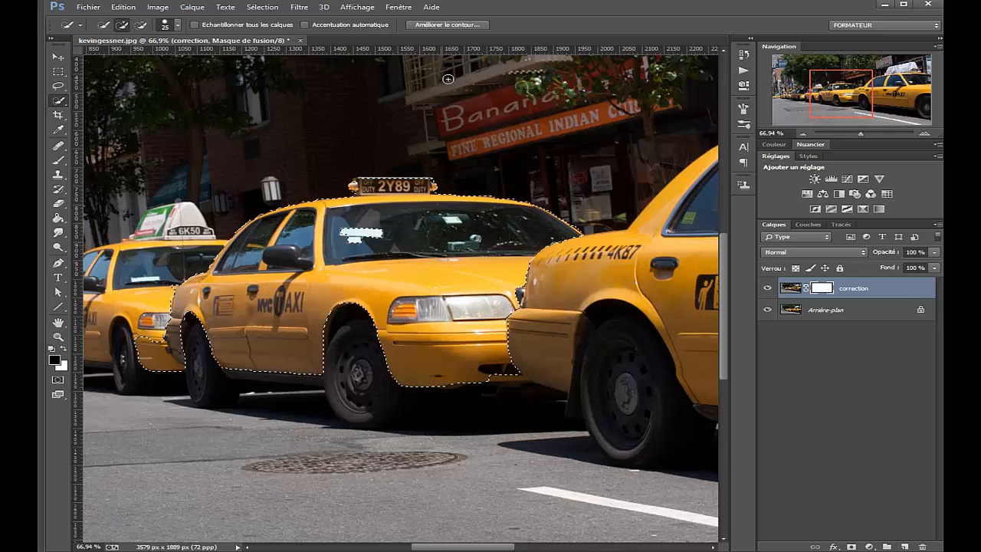
Step: Refine the selection edge with radius 47.2 px, smoothing 63, feather 1.6 px, contrast 43% and edge shift -20%
left_click(462, 26)
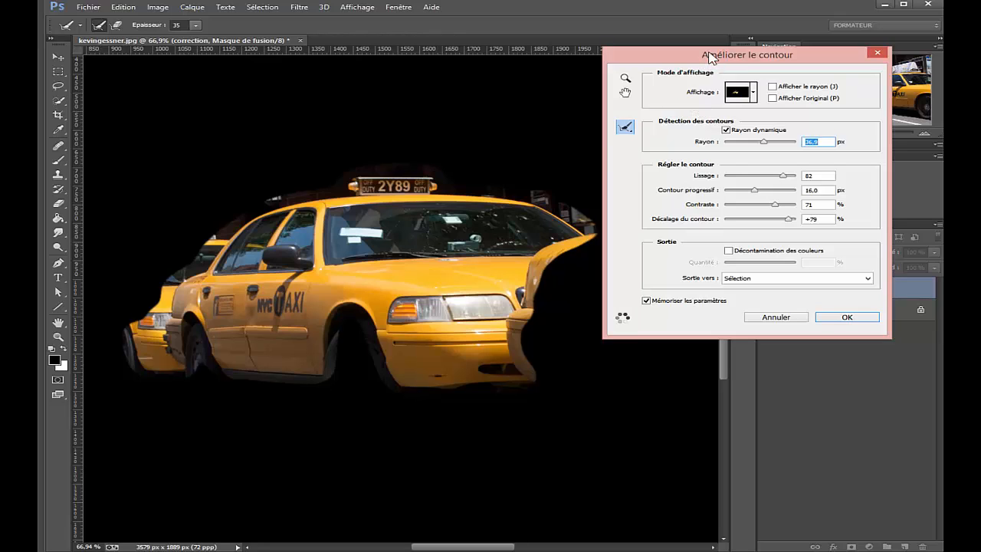
left_click_drag(709, 58, 737, 56)
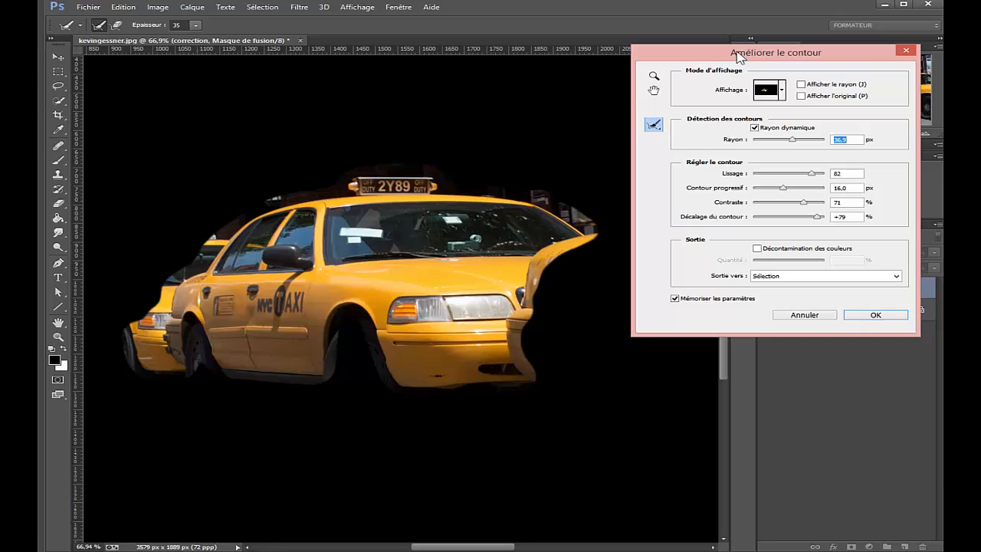
left_click_drag(792, 140, 796, 141)
left_click_drag(810, 174, 768, 193)
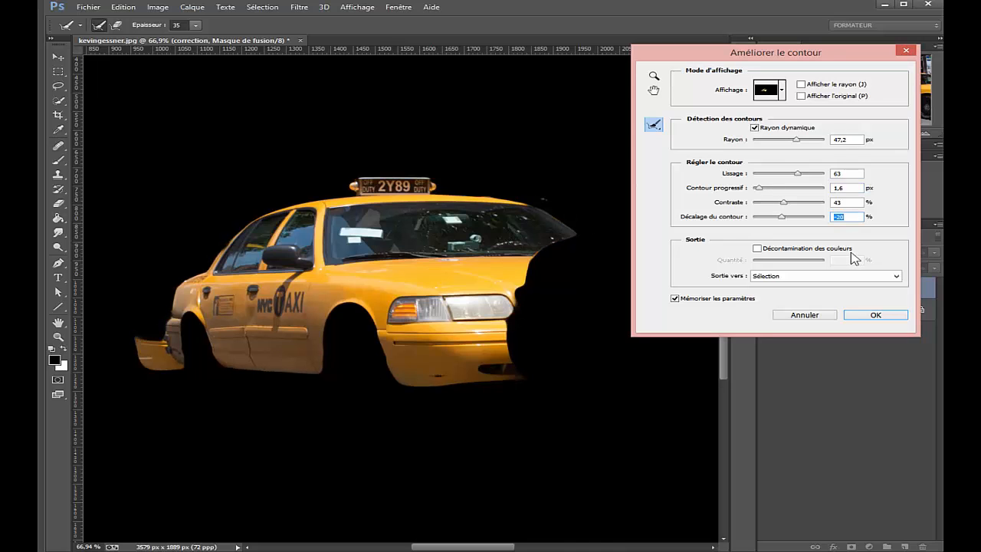
left_click(874, 314)
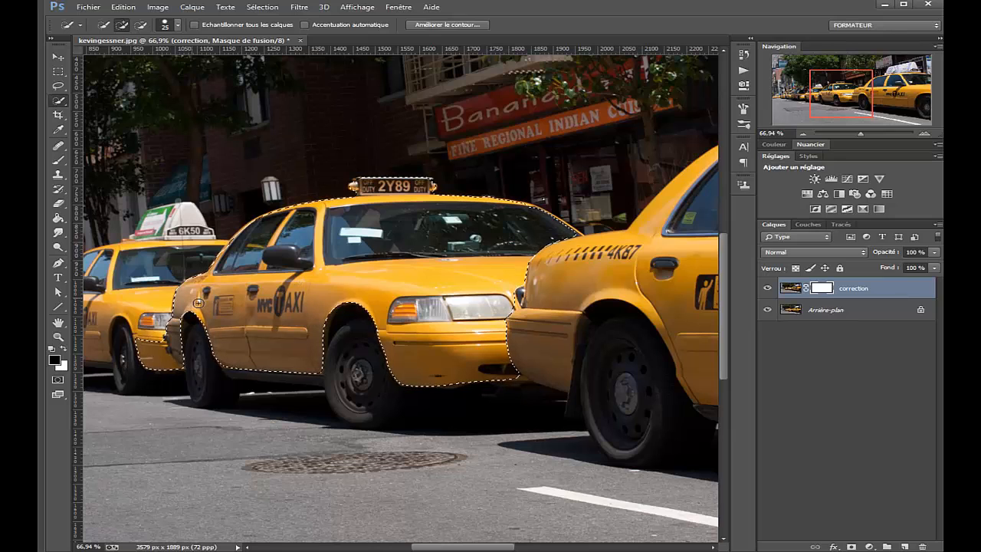
Step: Subtract the neighbouring taxi's front bumper from the selection and save the selection as a new channel
key("alt")
left_click_drag(160, 339, 168, 367)
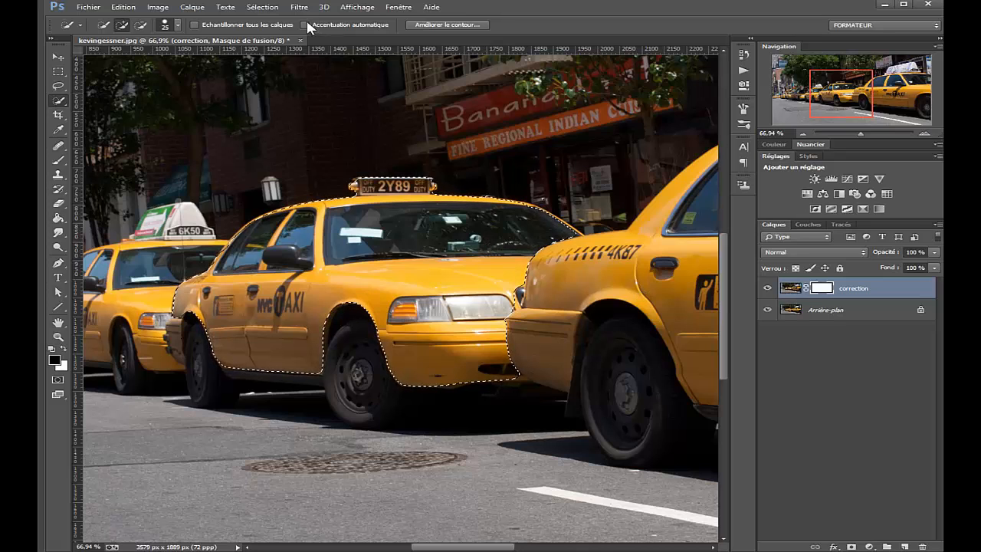
left_click(262, 7)
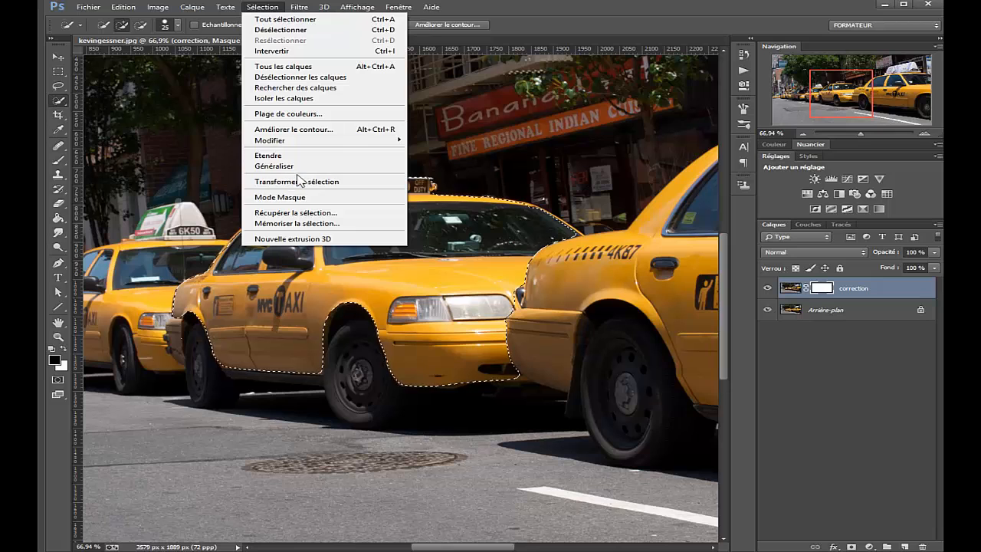
left_click(298, 225)
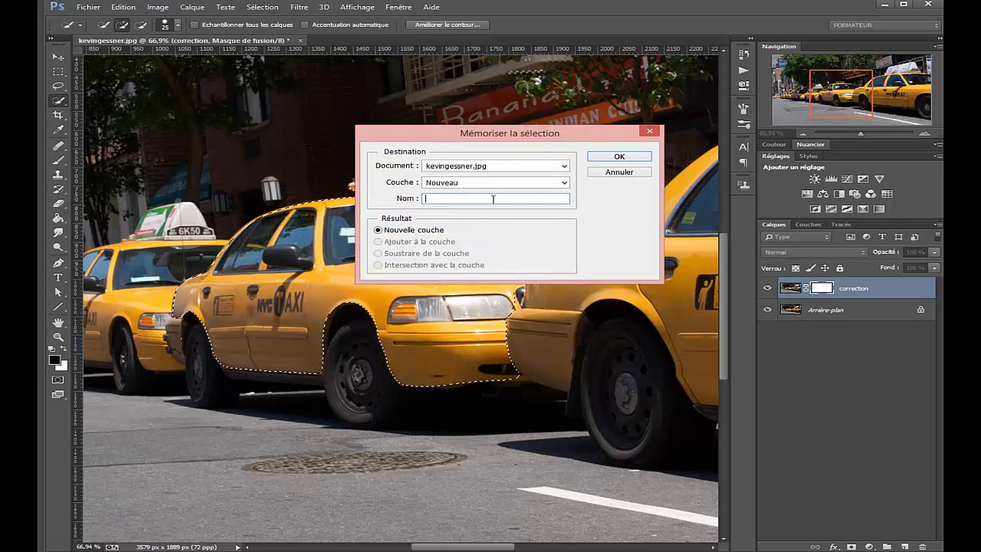
left_click(619, 156)
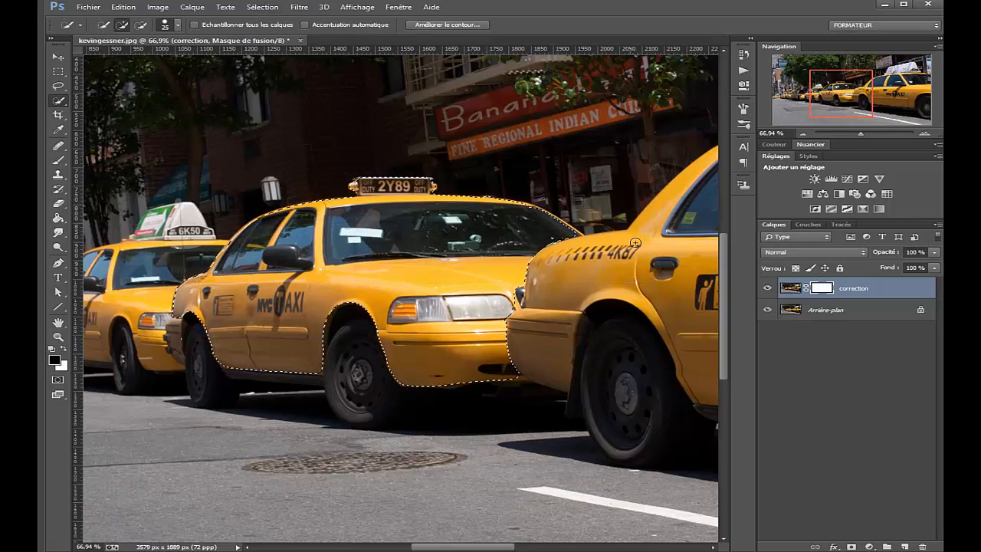
Step: Clear the selection and desaturate the image of the correction layer
key("ctrl+d")
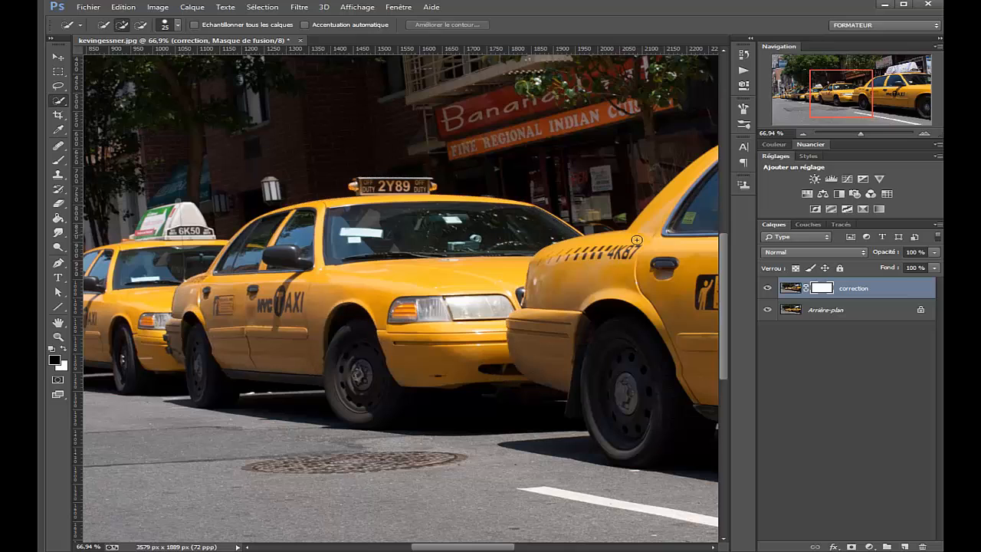
left_click(792, 294)
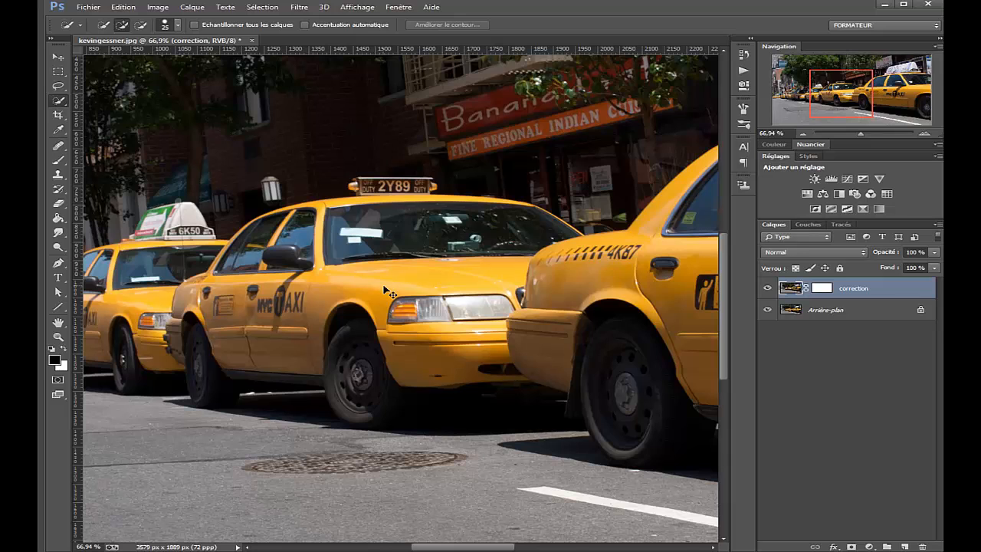
key("ctrl+shift+u")
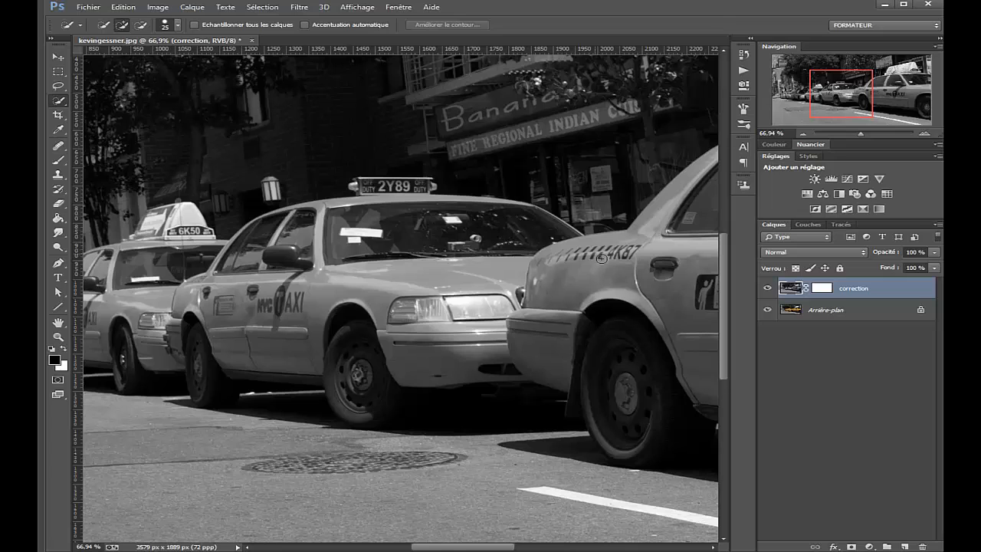
Step: Target the correction layer's mask and load the saved Alpha 1 channel as a new selection
left_click(825, 291)
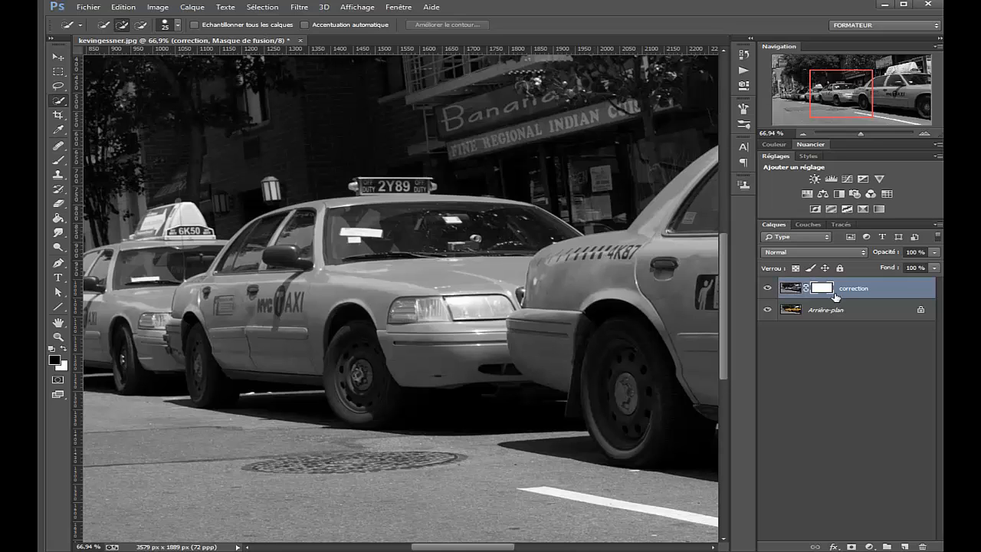
left_click(262, 7)
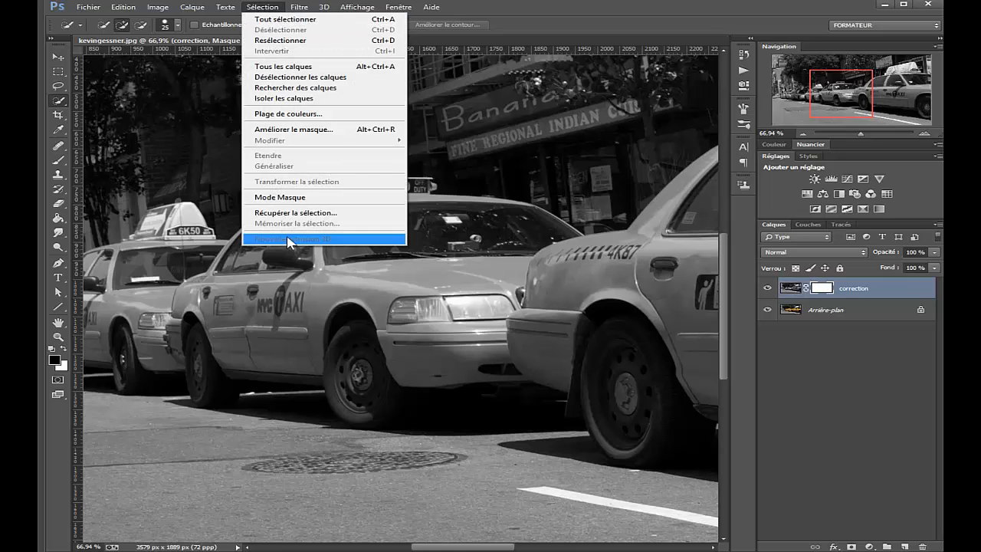
left_click(295, 213)
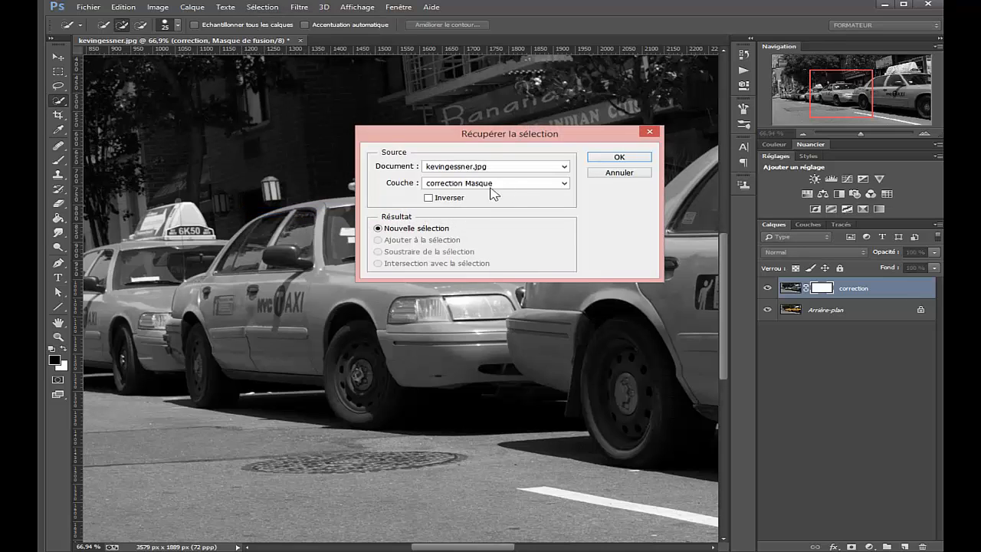
left_click(521, 183)
left_click(473, 223)
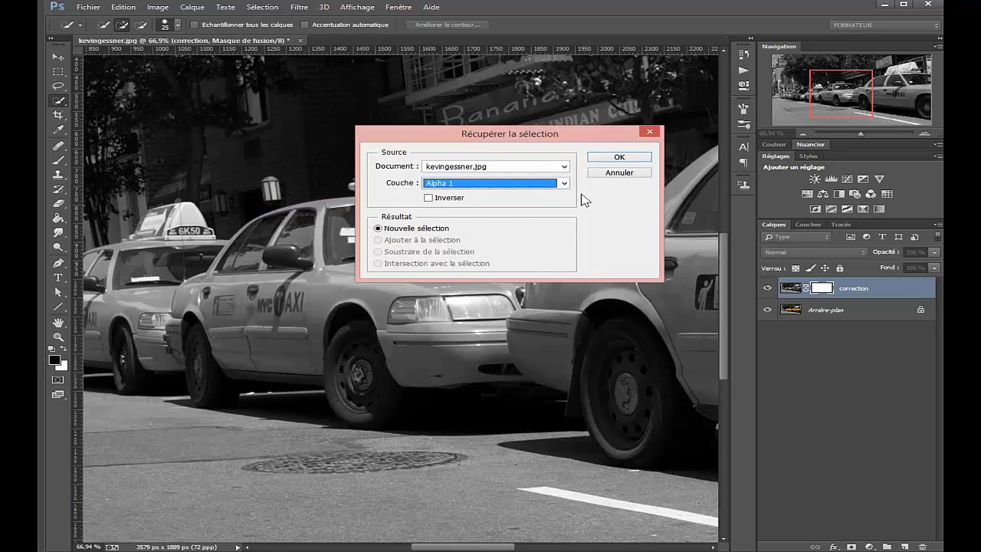
left_click(619, 157)
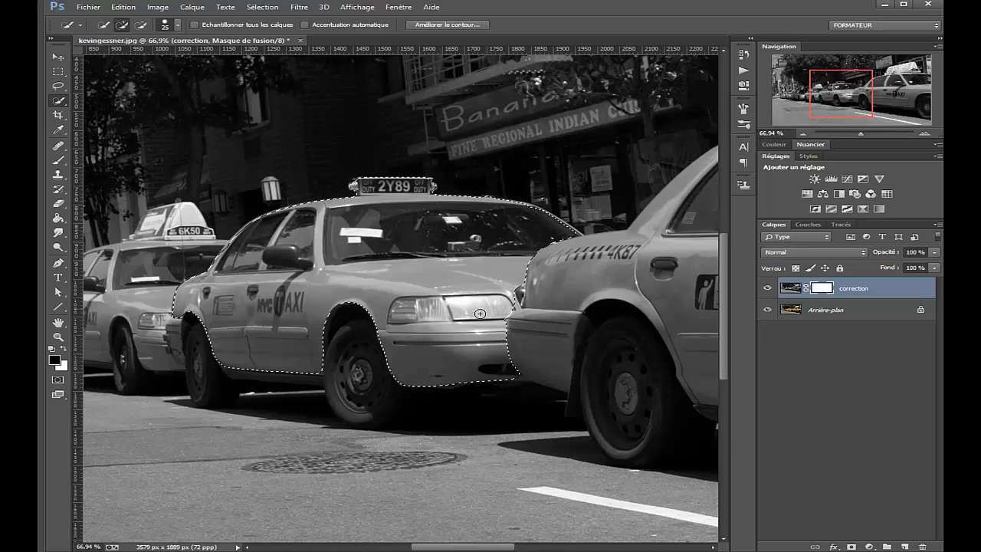
Step: Fill the taxi selection with black on the correction mask to bring back its colour, and deselect
key("alt")
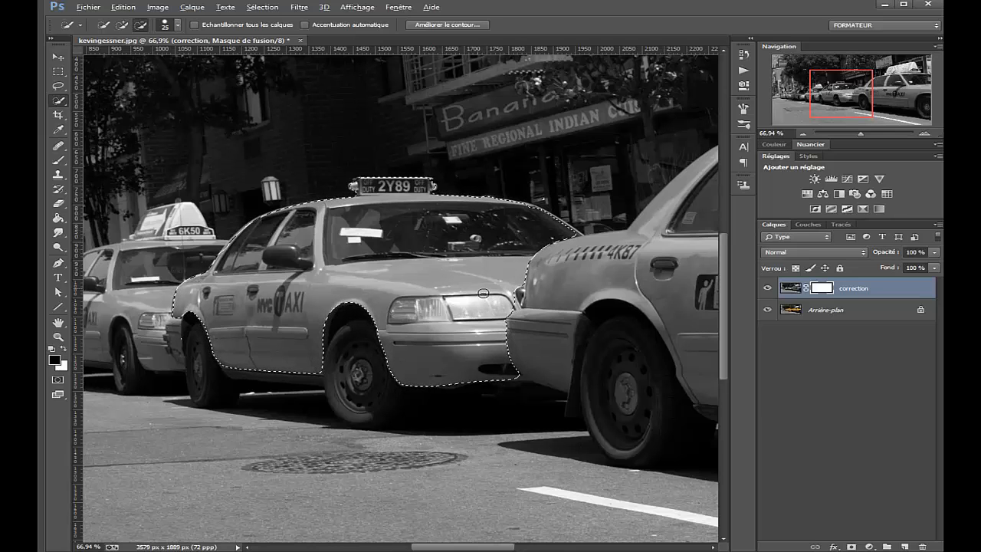
key("alt+BackSpace")
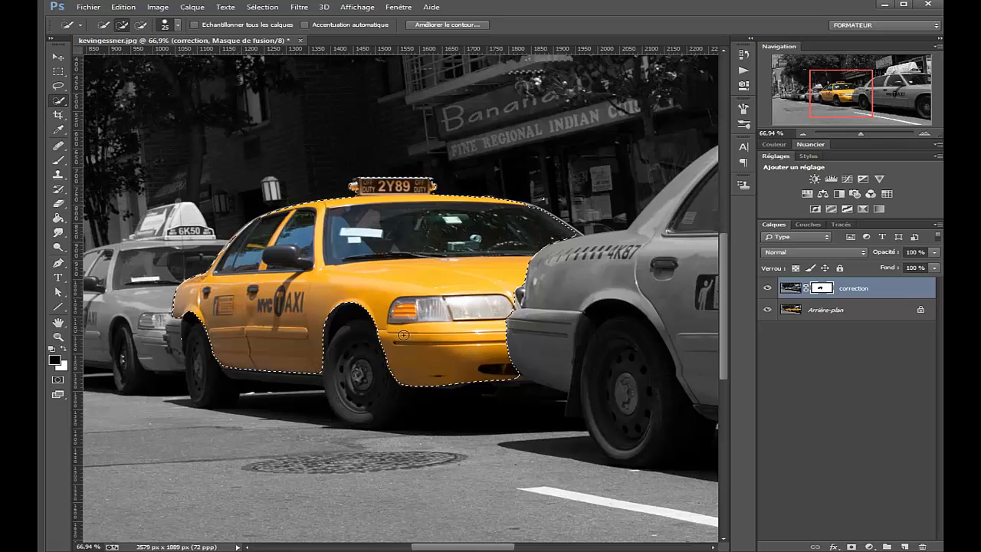
key("b")
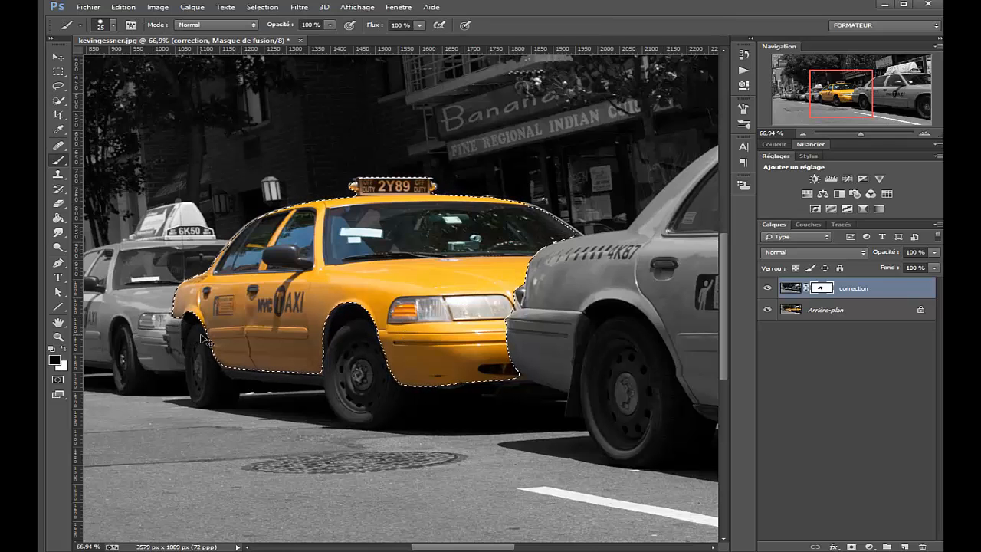
key("ctrl+d")
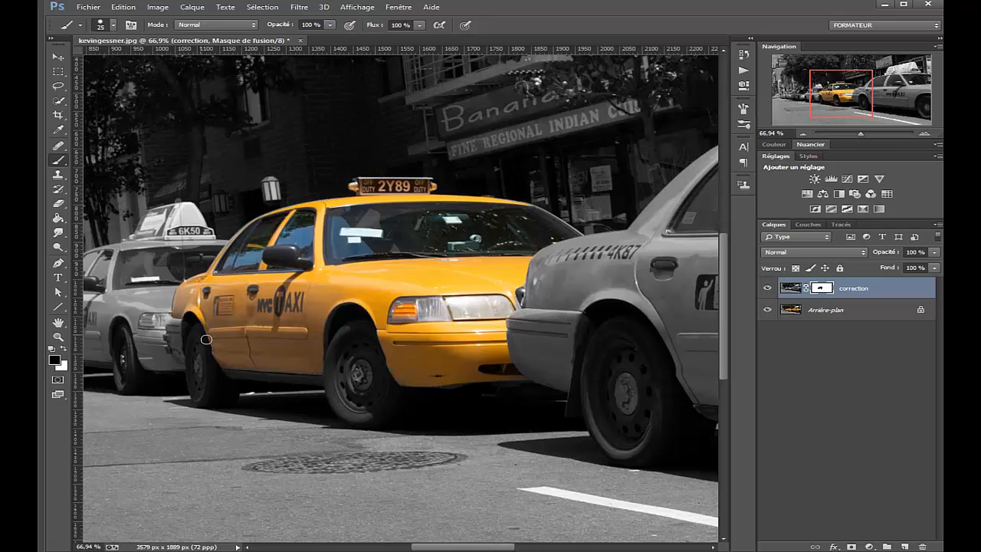
Step: Paint black on the correction mask along the yellow taxi's rear bumper with a 20 px brush, and swap the painting colour to white
scroll(232, 347, "up", 3)
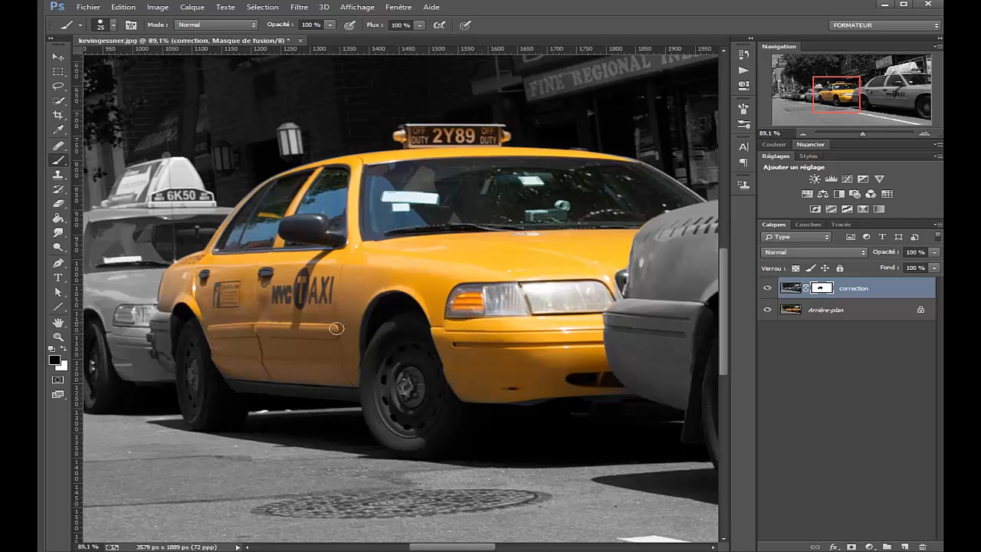
scroll(181, 341, "up", 3)
key("bracketleft")
key("bracketleft")
key("bracketleft")
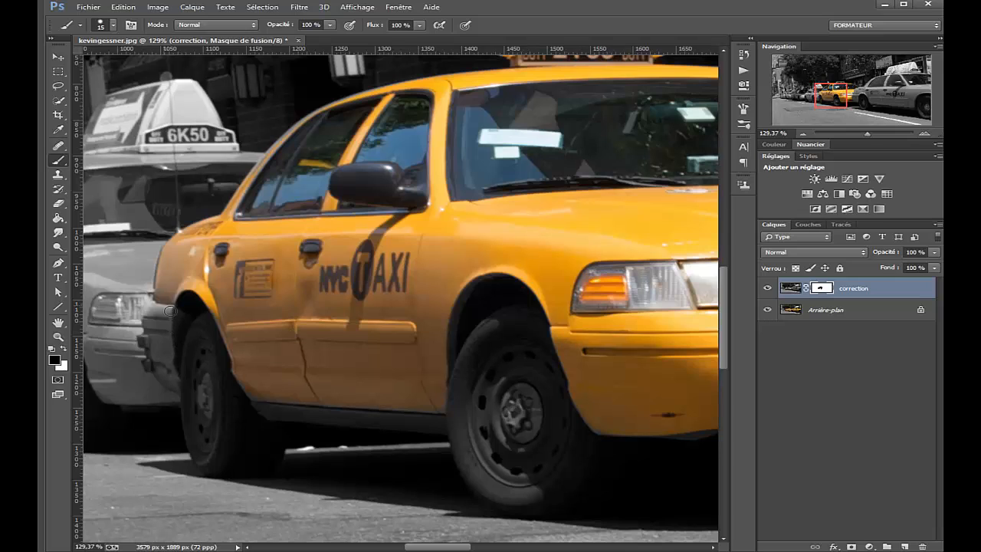
key("bracketright")
right_click(300, 231)
left_click(525, 15)
mouse_move(197, 341)
left_mouse_down()
mouse_move(170, 351)
mouse_move(166, 377)
mouse_move(170, 350)
mouse_move(182, 393)
left_mouse_up()
key("x")
scroll(213, 388, "down", 5)
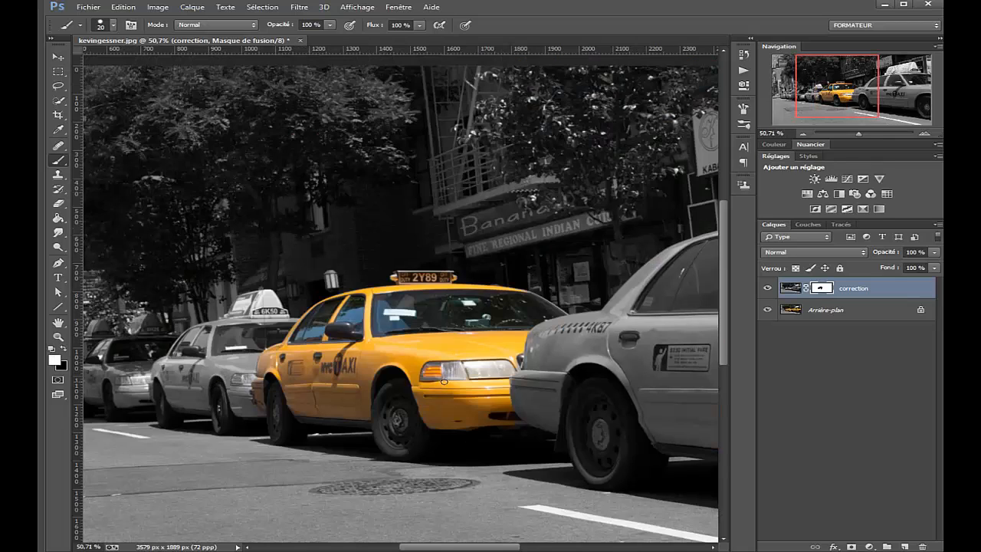
scroll(444, 381, "down", 1)
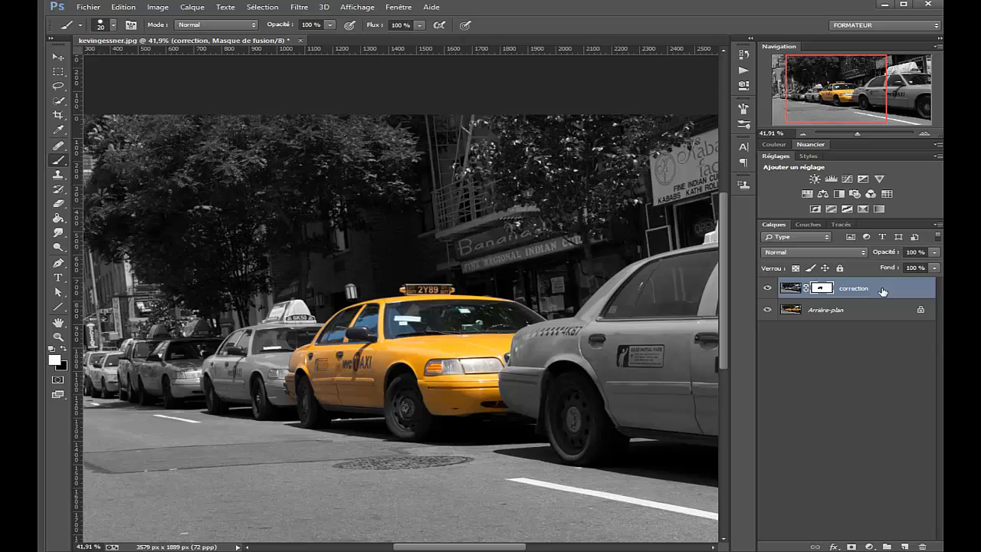
Step: Add a Curves adjustment layer above the correction layer and darken the shadows by adjusting the dark building area directly on the image
left_click(846, 179)
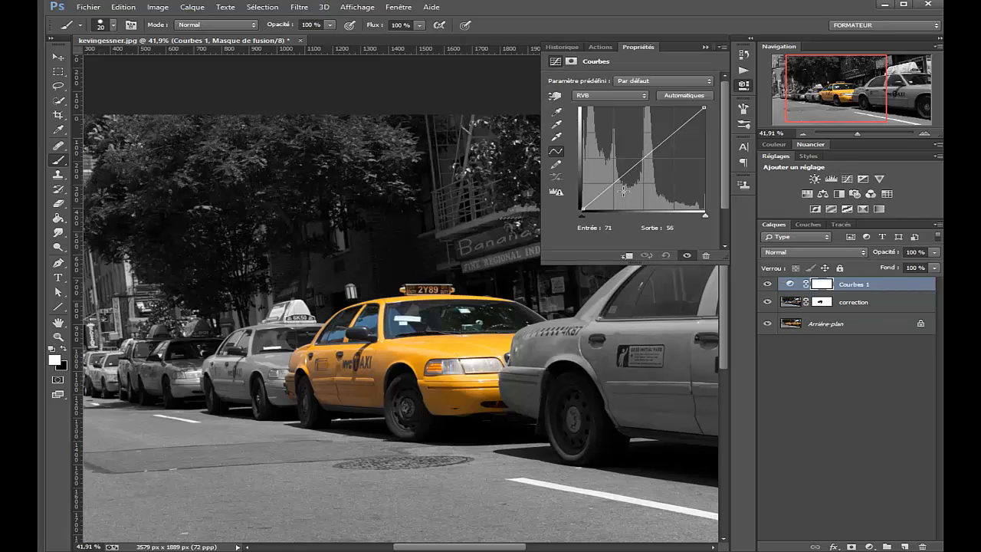
left_click(553, 99)
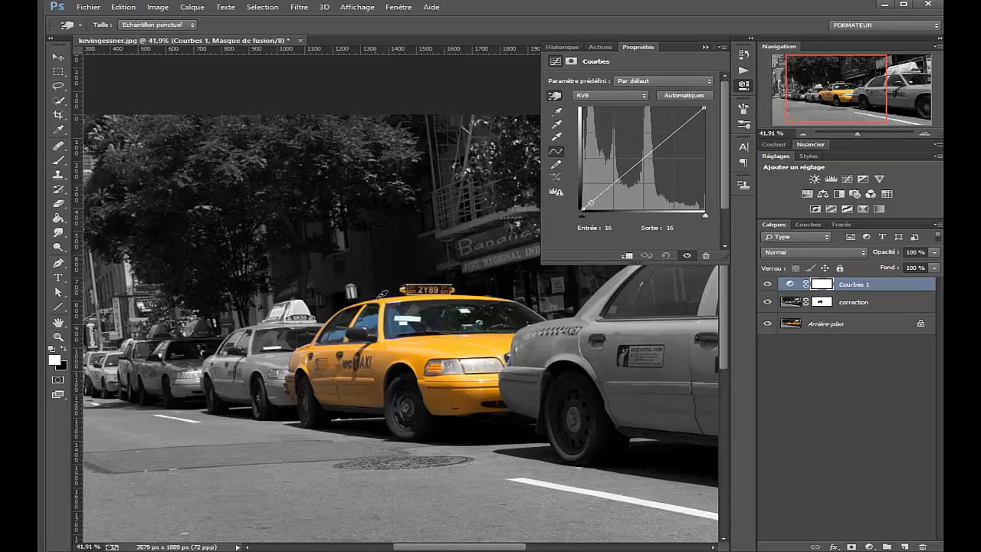
left_click_drag(375, 274, 383, 264)
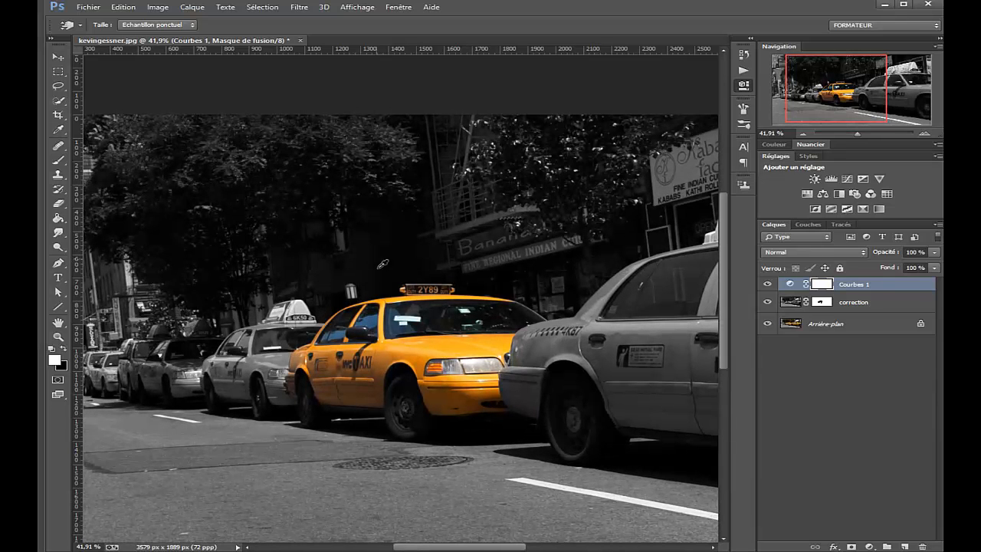
Step: Group the Curves and correction layers and rename the group Accentuation
left_click(901, 305, "shift")
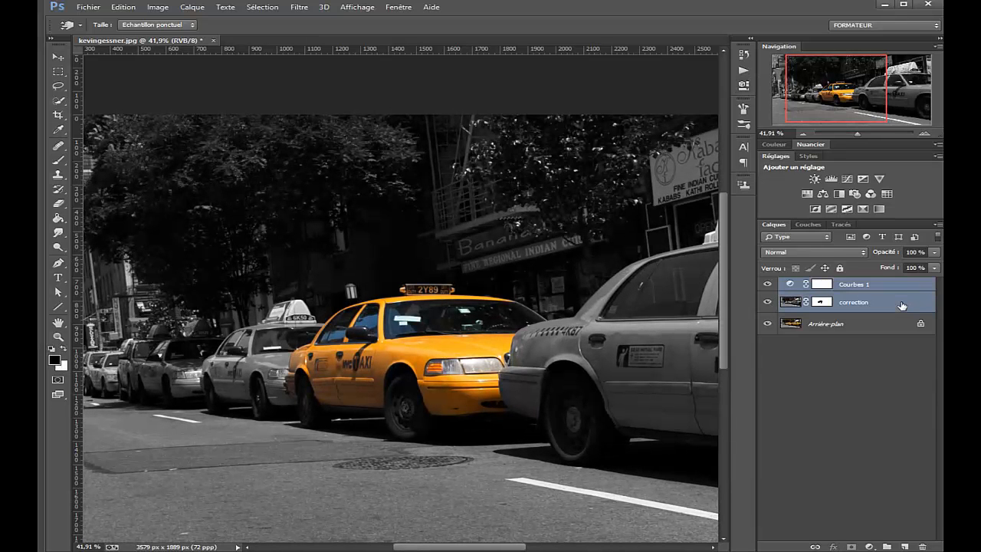
key("ctrl+g")
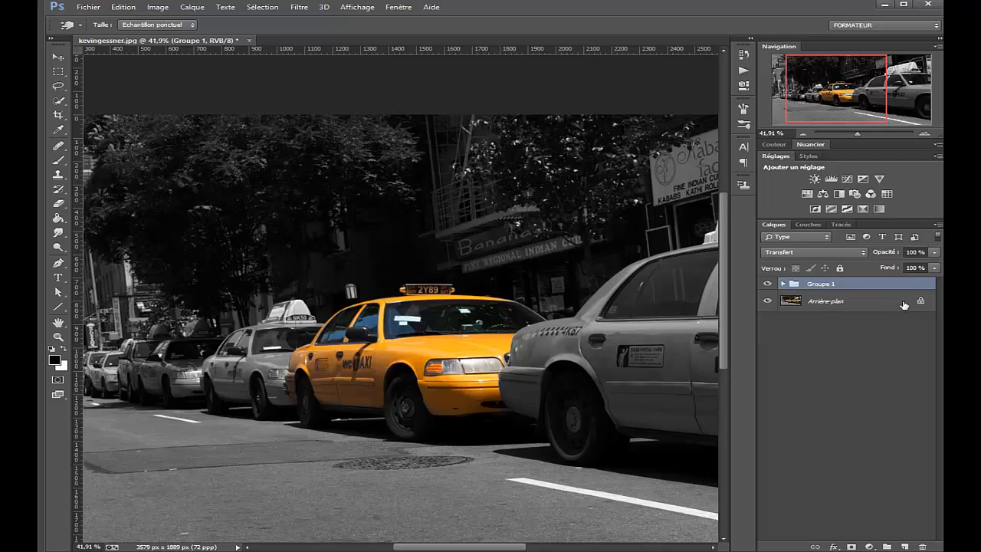
double_click(835, 285)
type("Acc")
type("entuation")
key("Return")
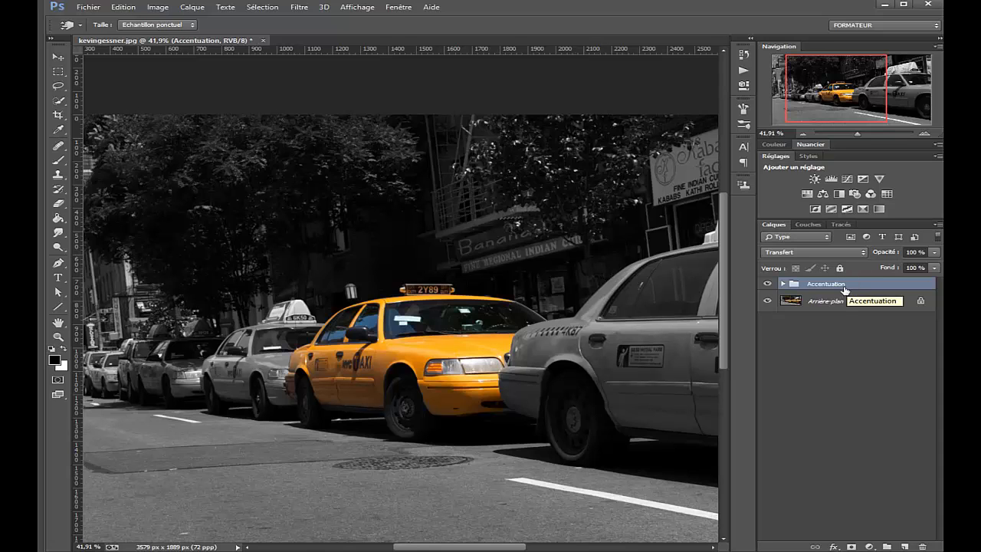